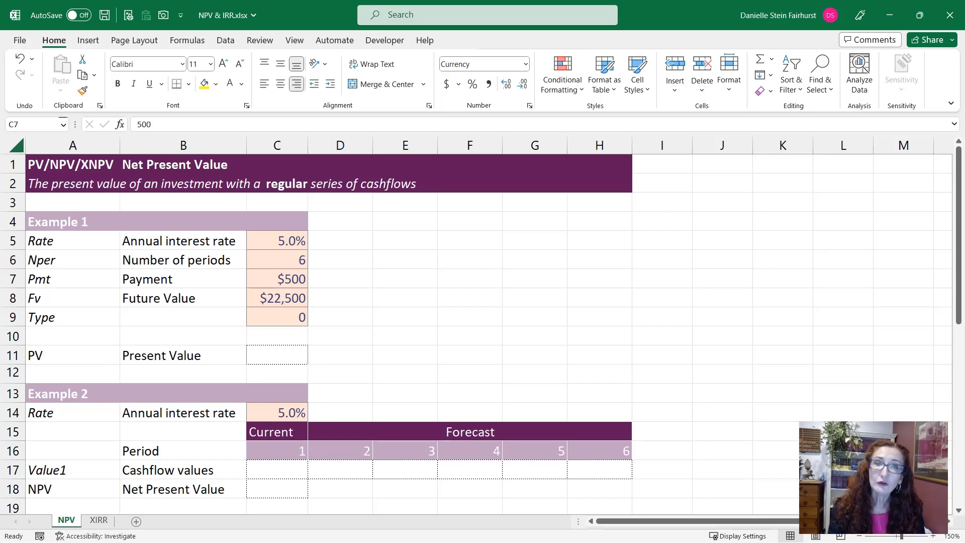
- Enter =PV(C5,C6,C7,C8) in C11 from Example 1's rate, periods, payment and future value
{"action": "left_click", "coordinate": [280, 282]}
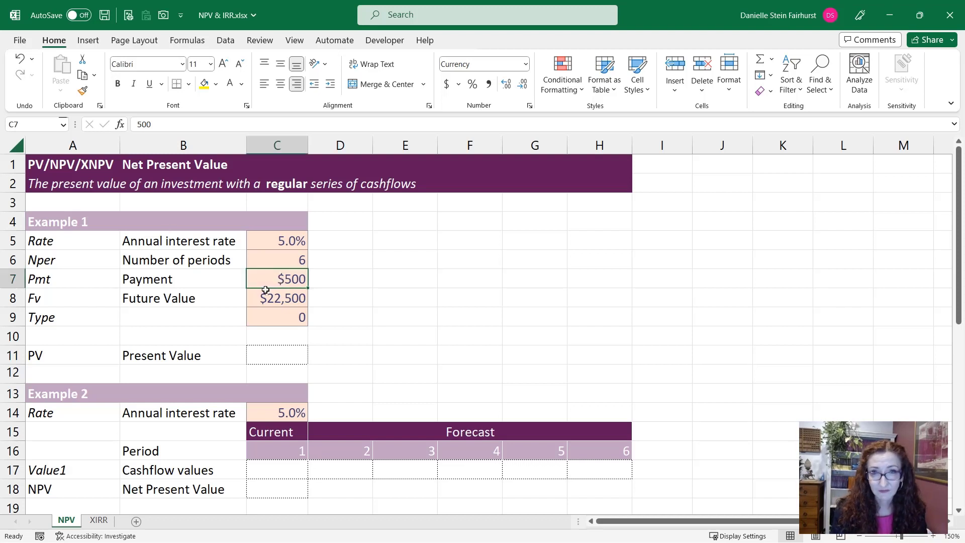
{"action": "left_click", "coordinate": [270, 351]}
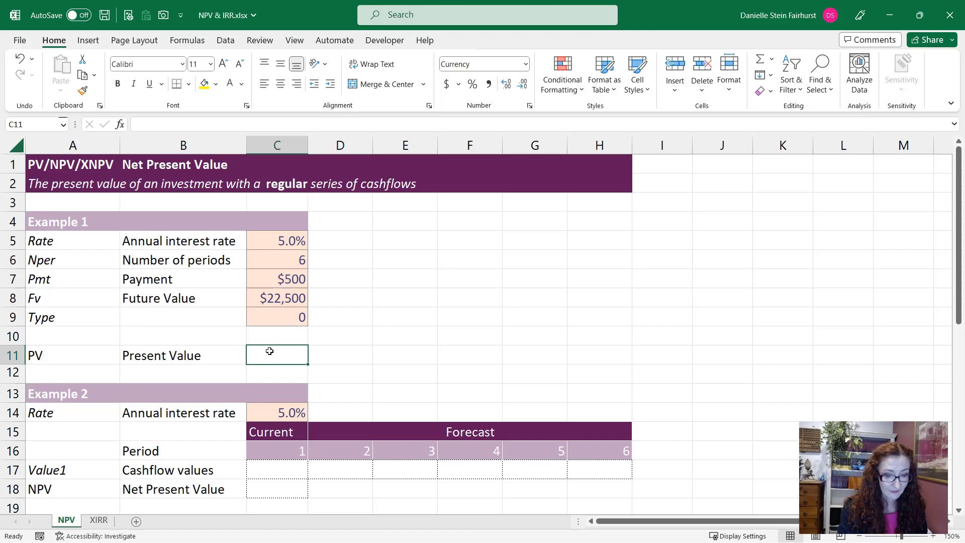
{"action": "type", "text": "=pv("}
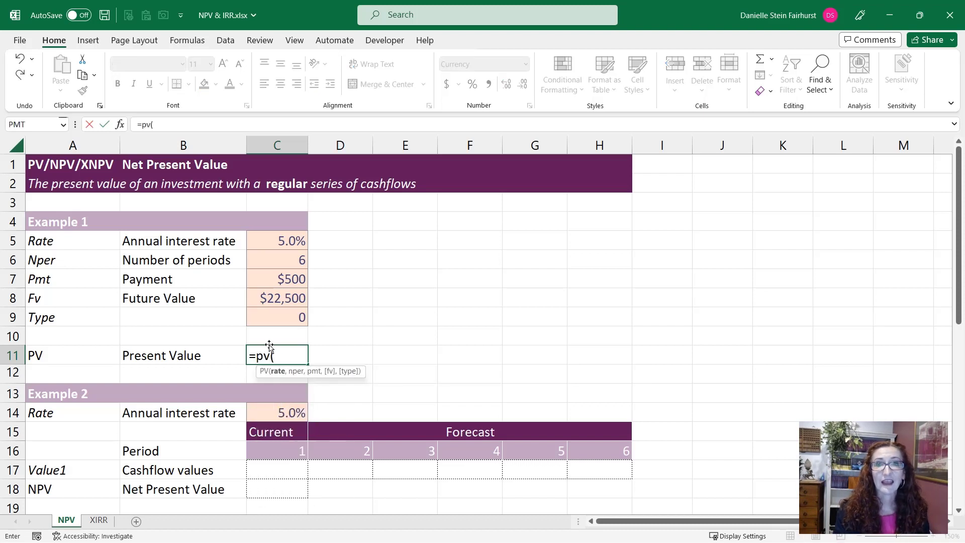
{"action": "left_click", "coordinate": [274, 241]}
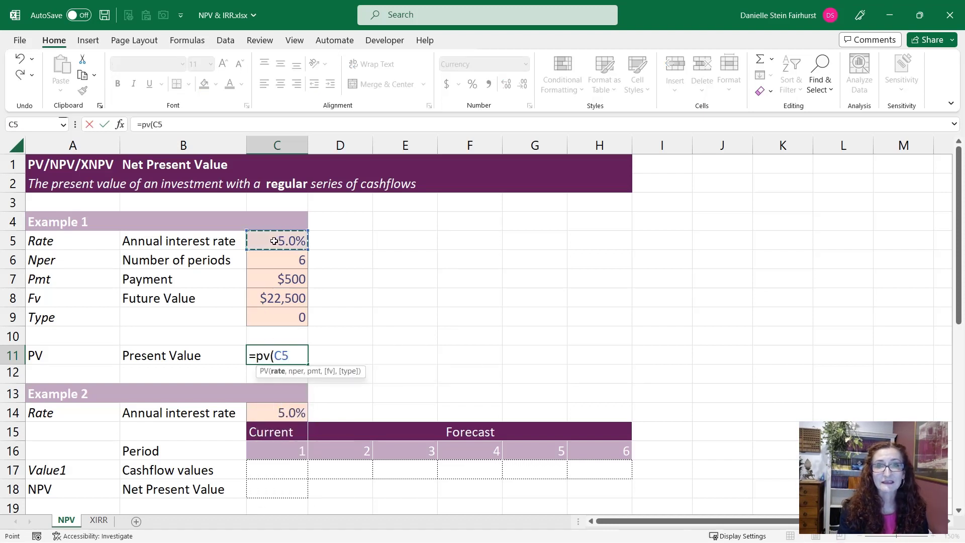
{"action": "type", "text": ","}
{"action": "left_click", "coordinate": [266, 260]}
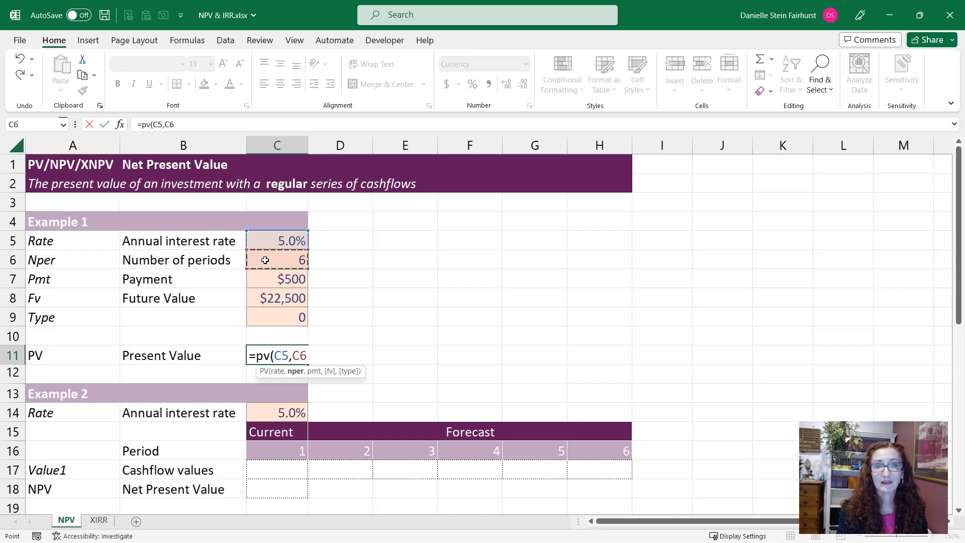
{"action": "type", "text": ","}
{"action": "left_click", "coordinate": [263, 284]}
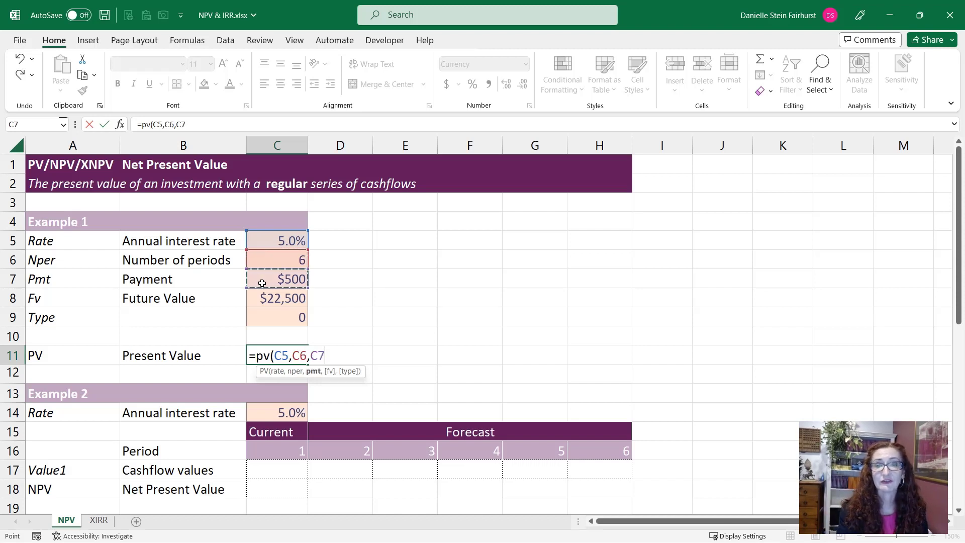
{"action": "type", "text": ","}
{"action": "left_click", "coordinate": [255, 295]}
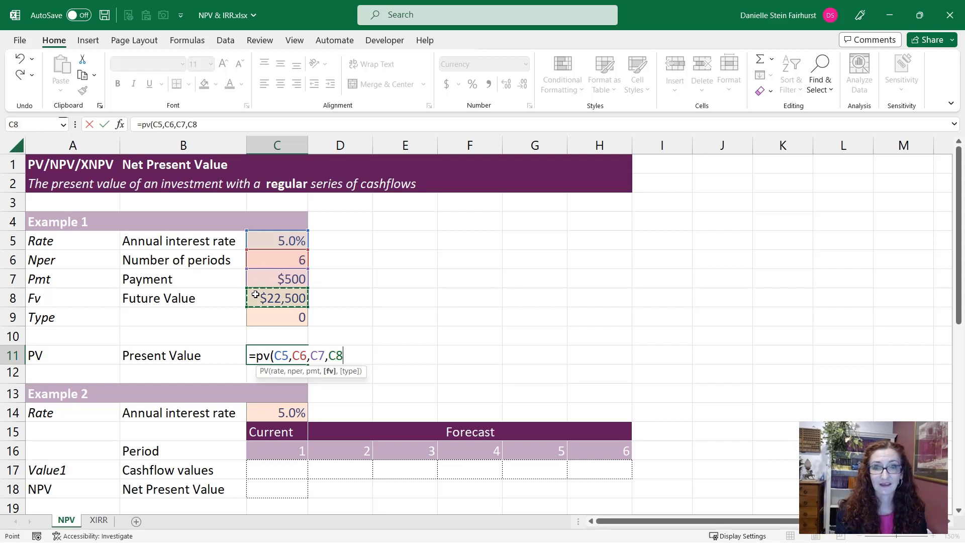
{"action": "type", "text": ")"}
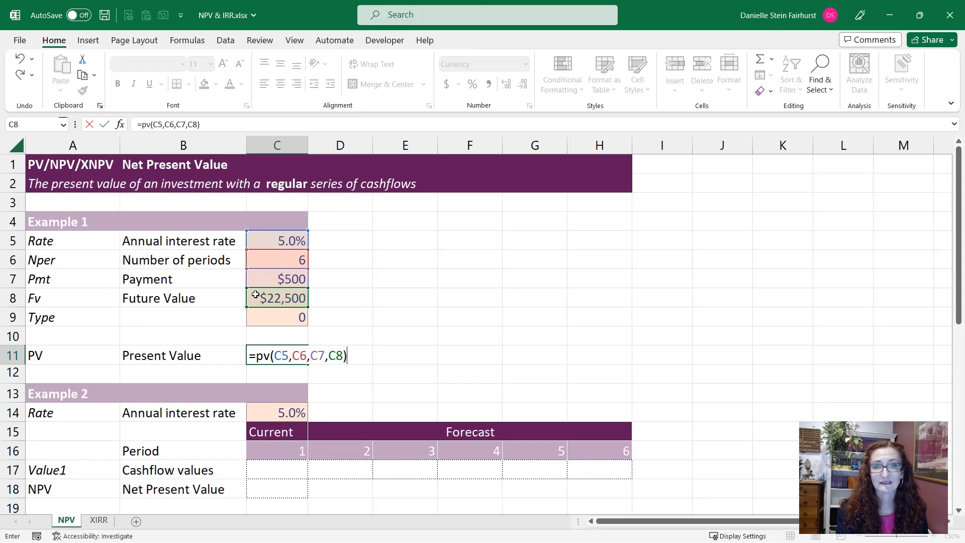
{"action": "key", "text": "Return"}
- Multiply C11's present value formula by -1 so it shows a positive $19,328
{"action": "key", "text": "Up"}
{"action": "key", "text": "F2"}
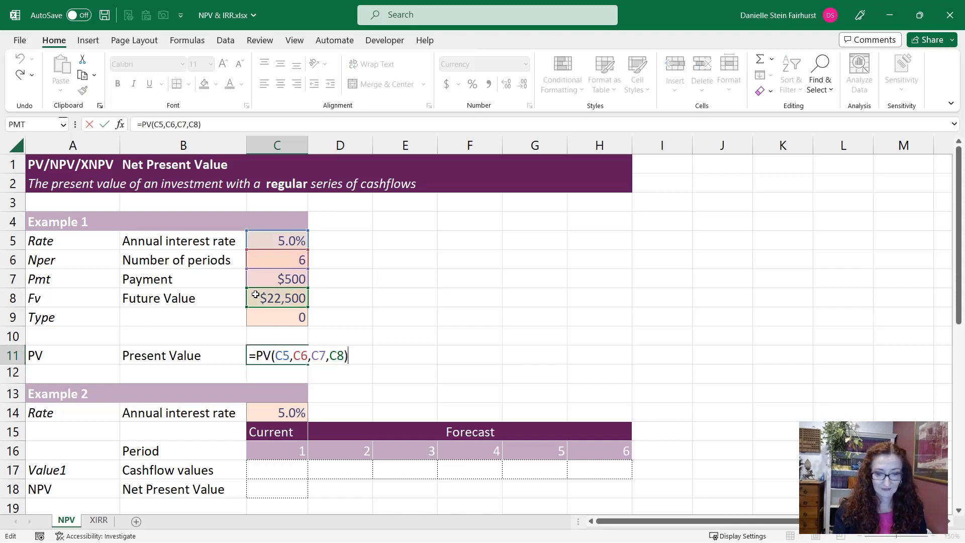
{"action": "type", "text": "*-1"}
{"action": "key", "text": "Return"}
{"action": "key", "text": "Up"}
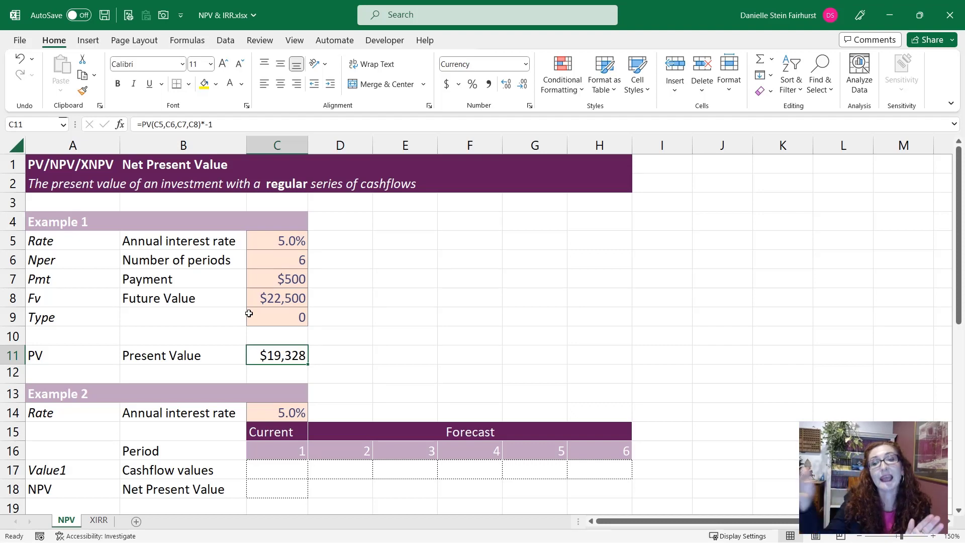
- Paste Example 2's cashflow values into C17:H17
{"action": "scroll", "coordinate": [249, 313], "scroll_direction": "down", "scroll_amount": 2}
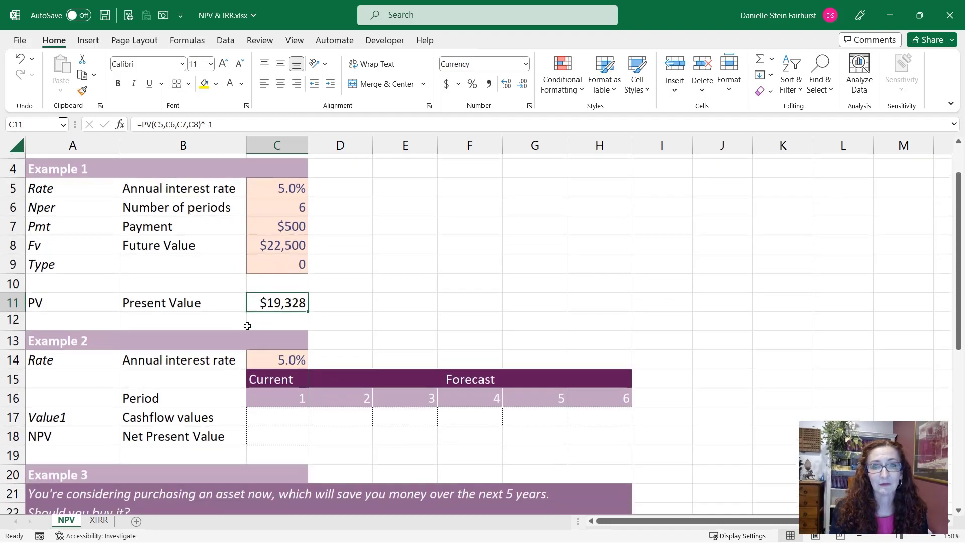
{"action": "left_click", "coordinate": [280, 363]}
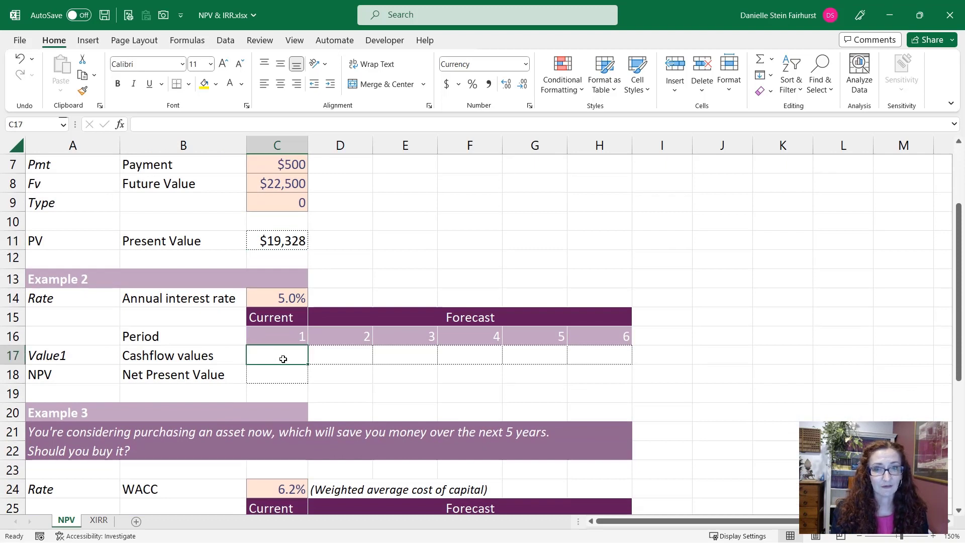
{"action": "type", "text": "$500\t$500\t$500\t$500\t$500\t$23,000"}
{"action": "left_click", "coordinate": [277, 374]}
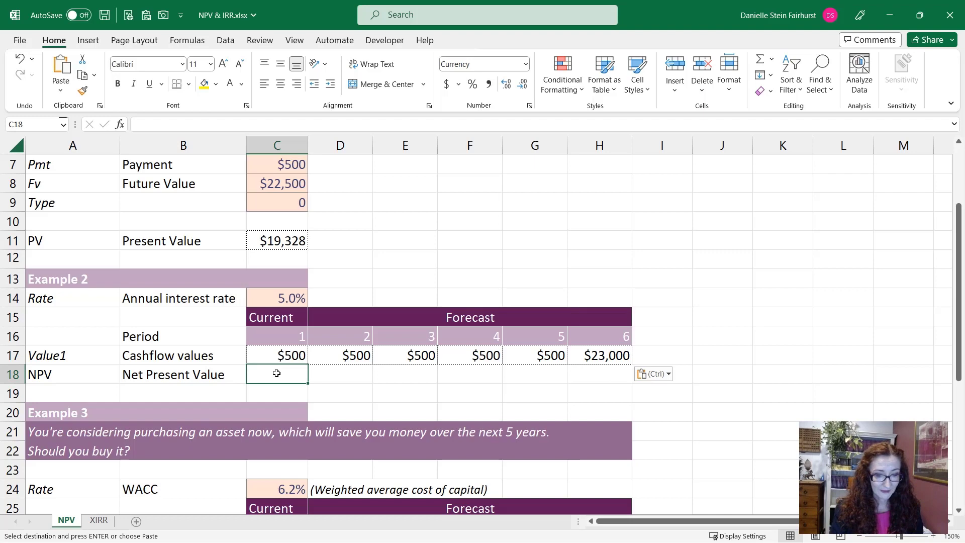
- Enter =NPV(C14,C17:H17) in C18, returning $19,328
{"action": "type", "text": "=npv("}
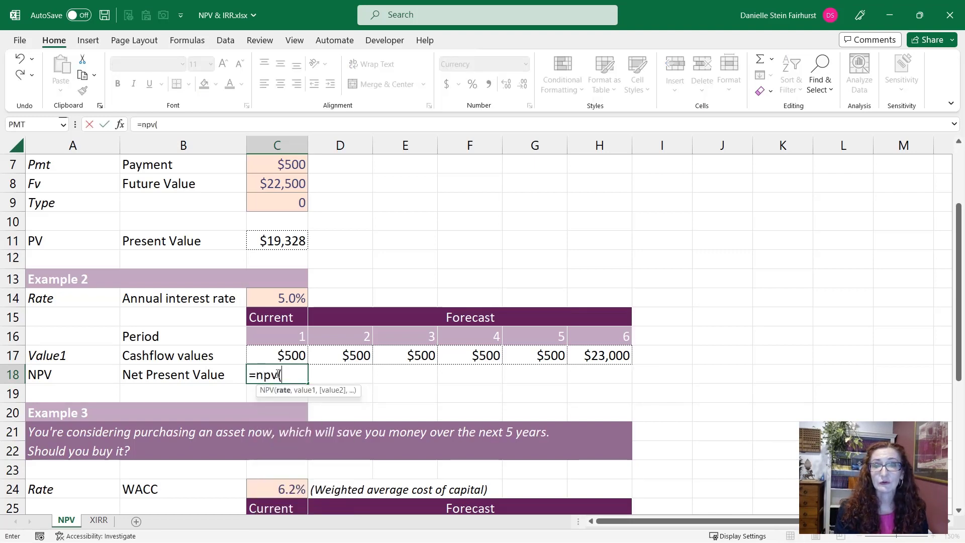
{"action": "key", "text": "Up"}
{"action": "key", "text": "Up"}
{"action": "key", "text": "Up"}
{"action": "key", "text": "Up"}
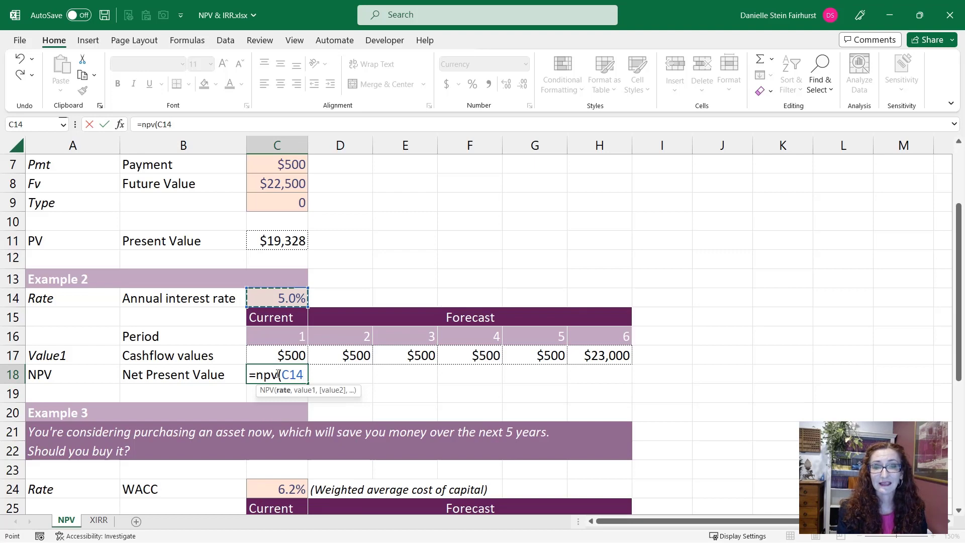
{"action": "type", "text": ","}
{"action": "key", "text": "Up"}
{"action": "key", "text": "shift+Right"}
{"action": "key", "text": "shift+Right"}
{"action": "key", "text": "shift+Right"}
{"action": "key", "text": "shift+Right"}
{"action": "key", "text": "shift+Right"}
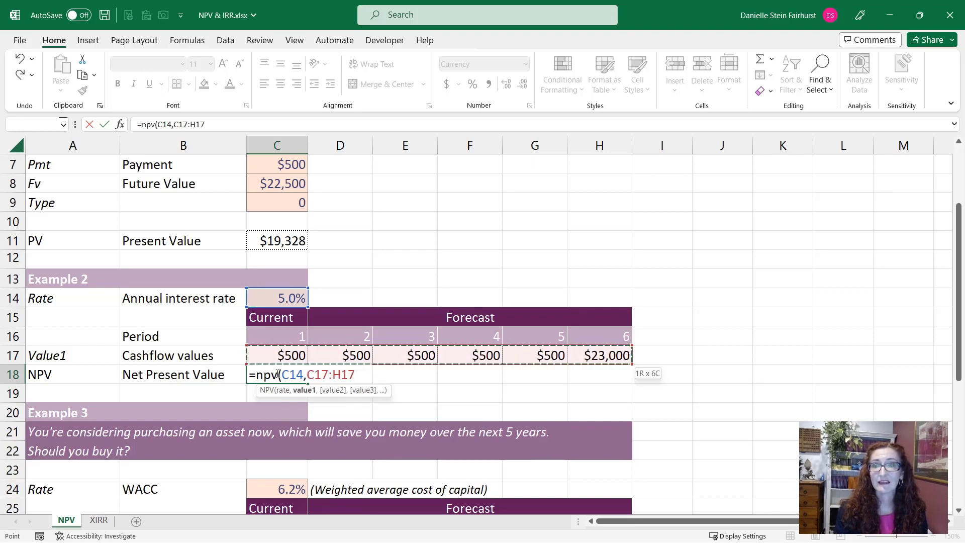
{"action": "key", "text": "Return"}
{"action": "key", "text": "Up"}
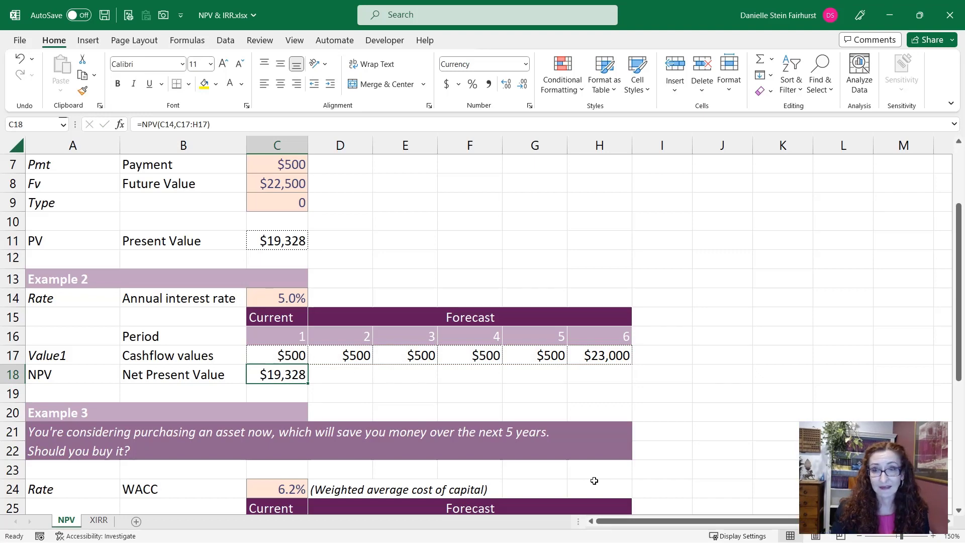
- Compare the formulas in H17, C18 and C11 without changing them
{"action": "left_click", "coordinate": [625, 358]}
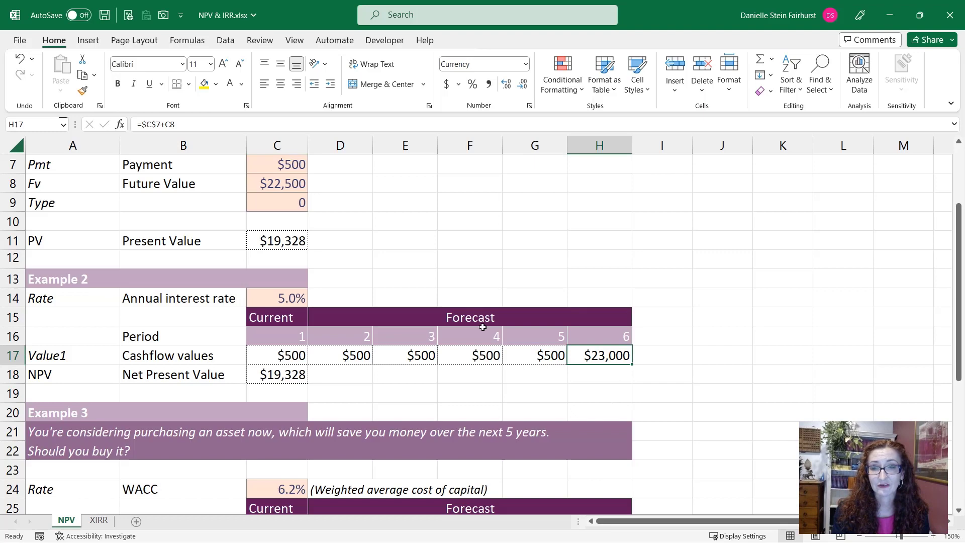
{"action": "left_click", "coordinate": [284, 373]}
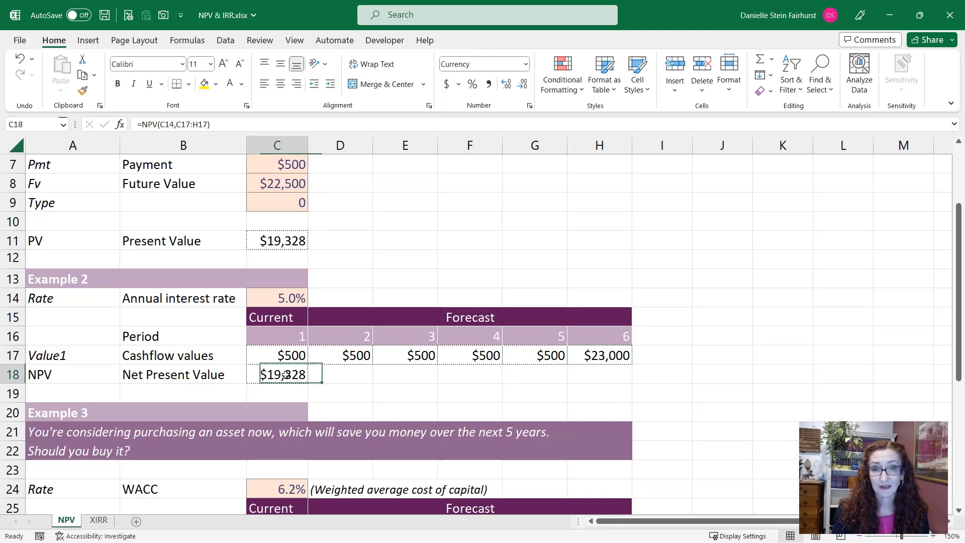
{"action": "key", "text": "F2"}
{"action": "key", "text": "Escape"}
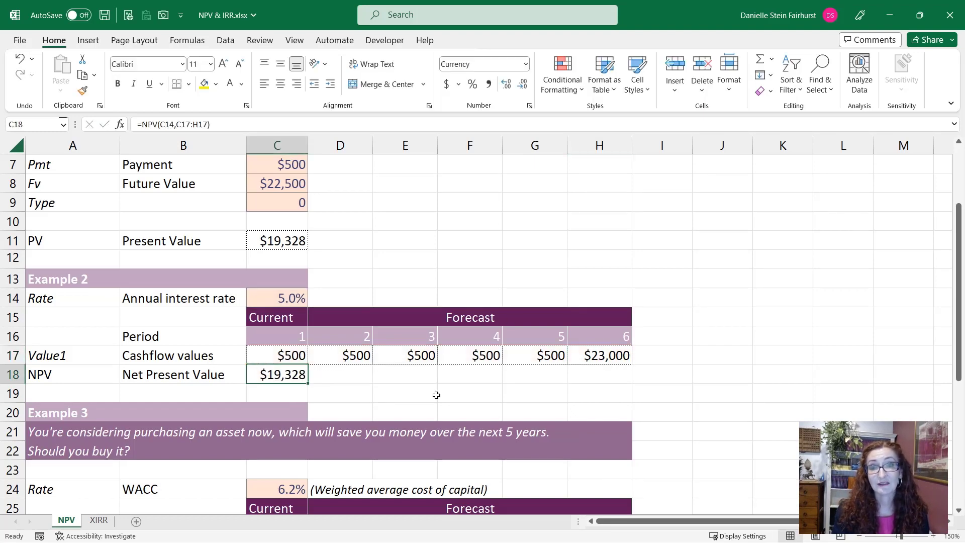
{"action": "left_click", "coordinate": [271, 238]}
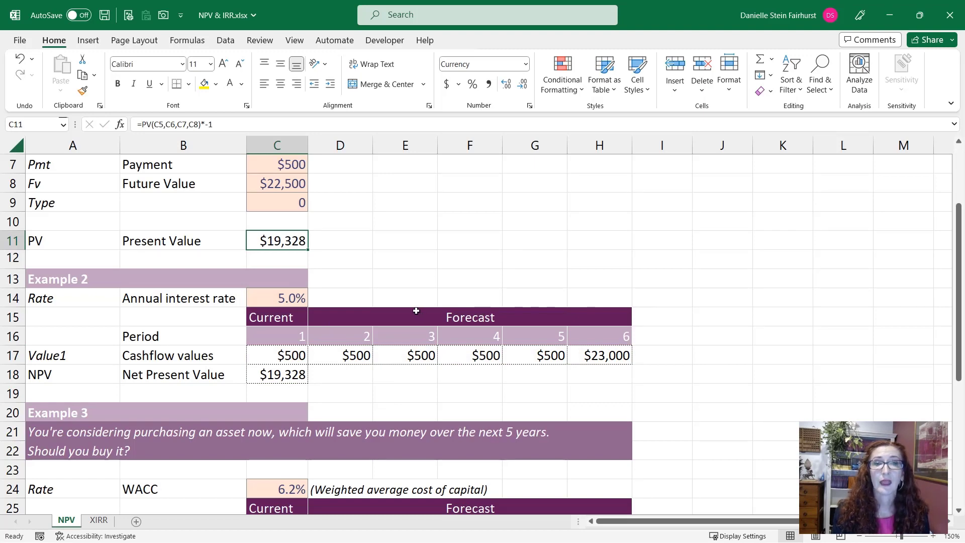
- Review Example 3's 6.2% WACC in C24 and its cashflows C27:H27, with C28 selected
{"action": "scroll", "coordinate": [416, 310], "scroll_direction": "down", "scroll_amount": 3}
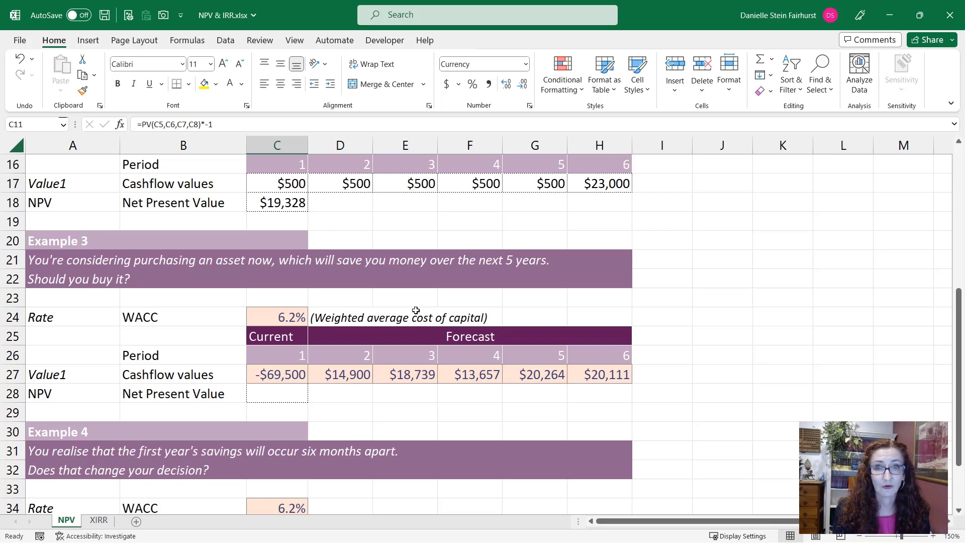
{"action": "left_click", "coordinate": [285, 317]}
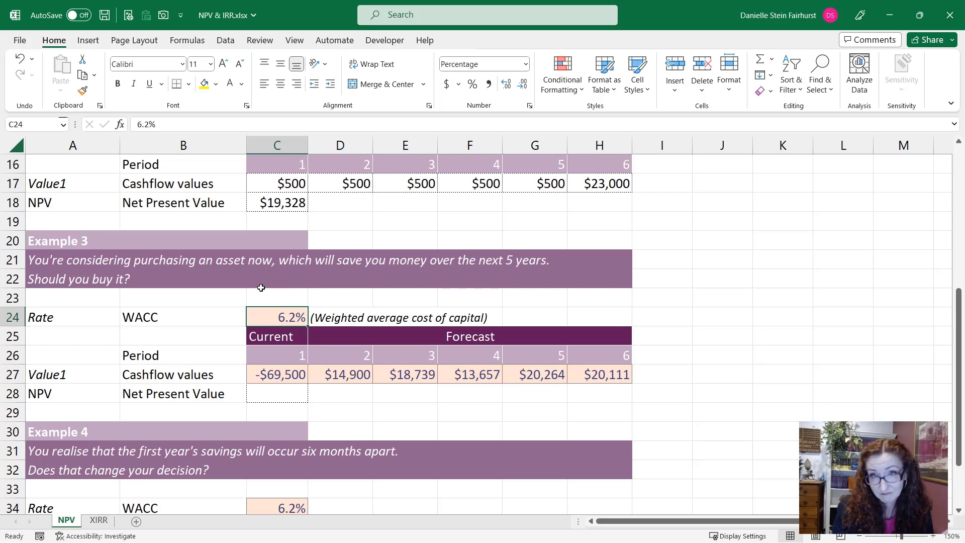
{"action": "left_click", "coordinate": [275, 375]}
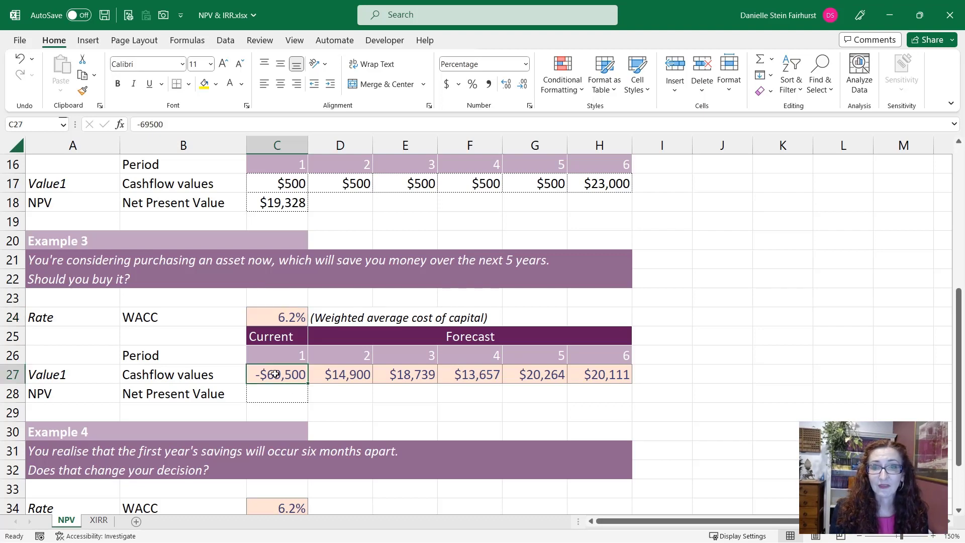
{"action": "left_click_drag", "start_coordinate": [275, 374], "coordinate": [609, 375]}
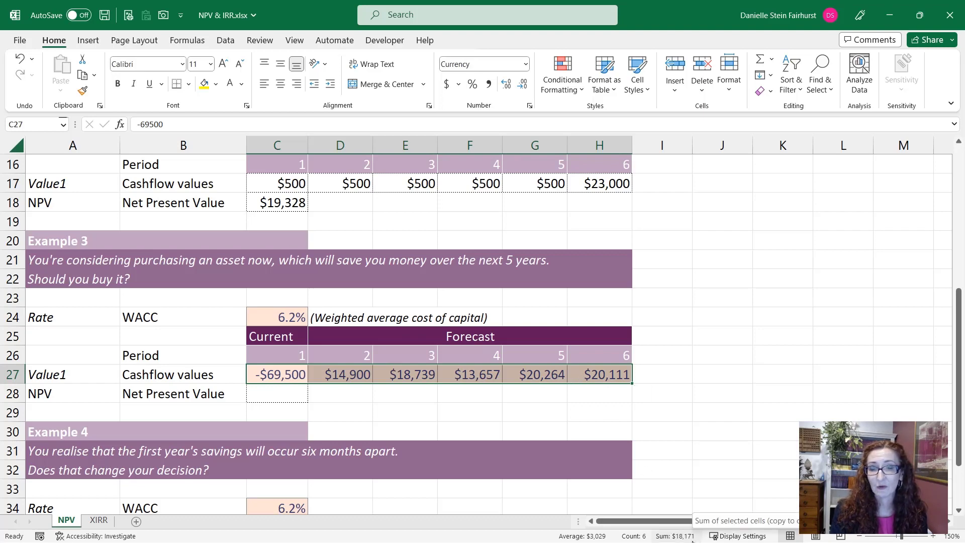
{"action": "left_click", "coordinate": [271, 390]}
{"action": "left_click", "coordinate": [277, 320]}
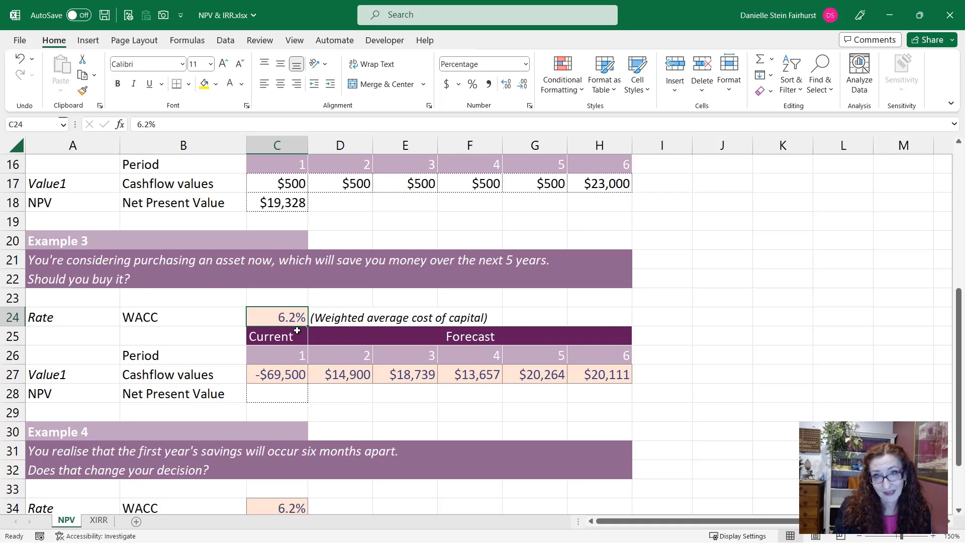
- Enter =NPV(C24,C27:H27) in C28, returning $3,168, and reopen it for editing
{"action": "left_click", "coordinate": [281, 393]}
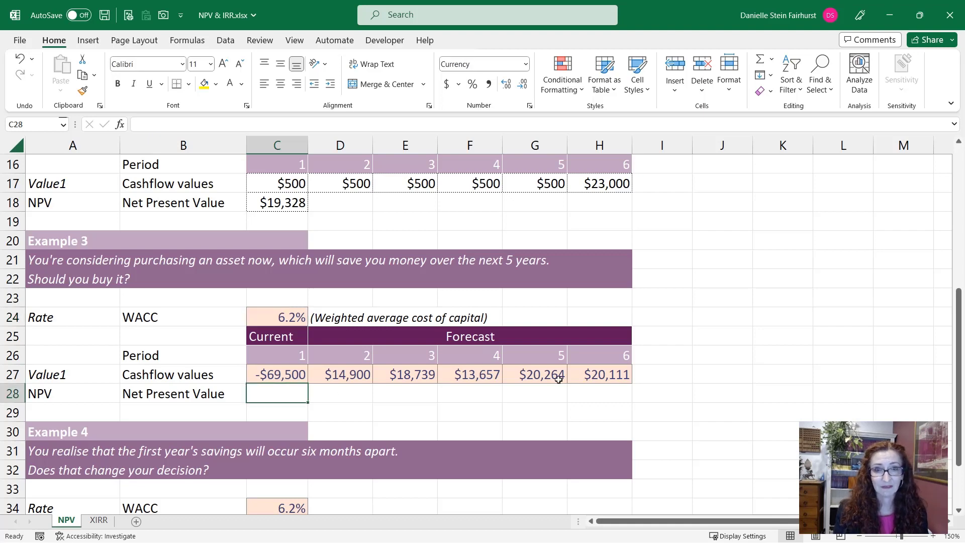
{"action": "type", "text": "=n"}
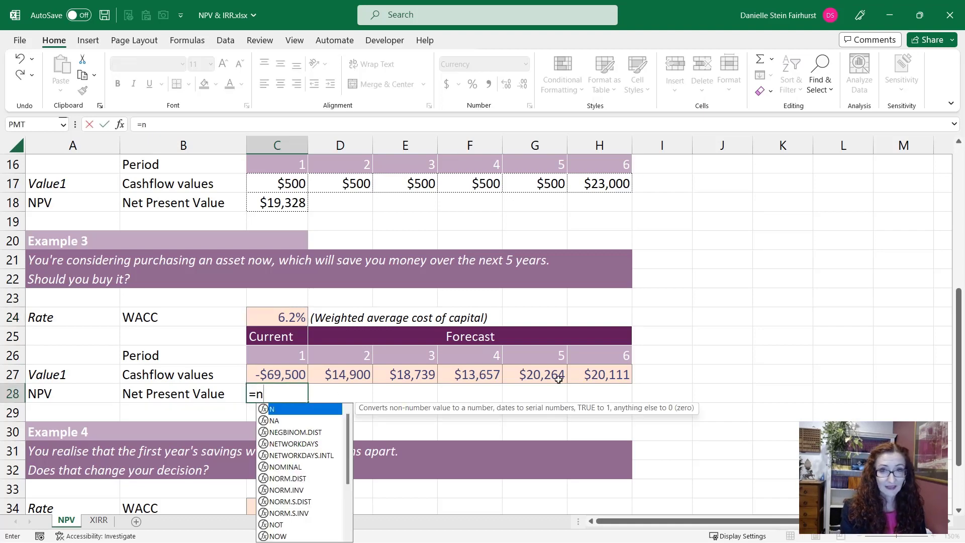
{"action": "type", "text": "pv"}
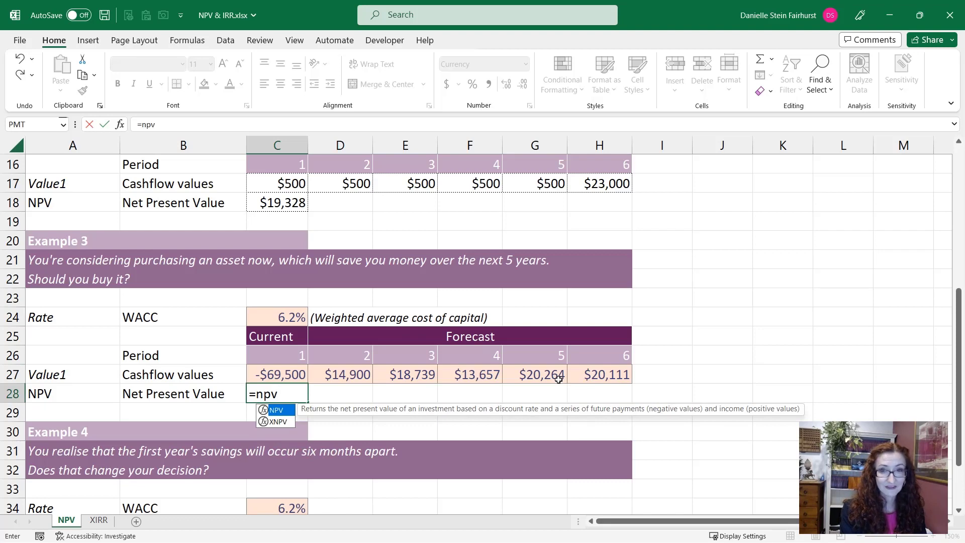
{"action": "type", "text": "("}
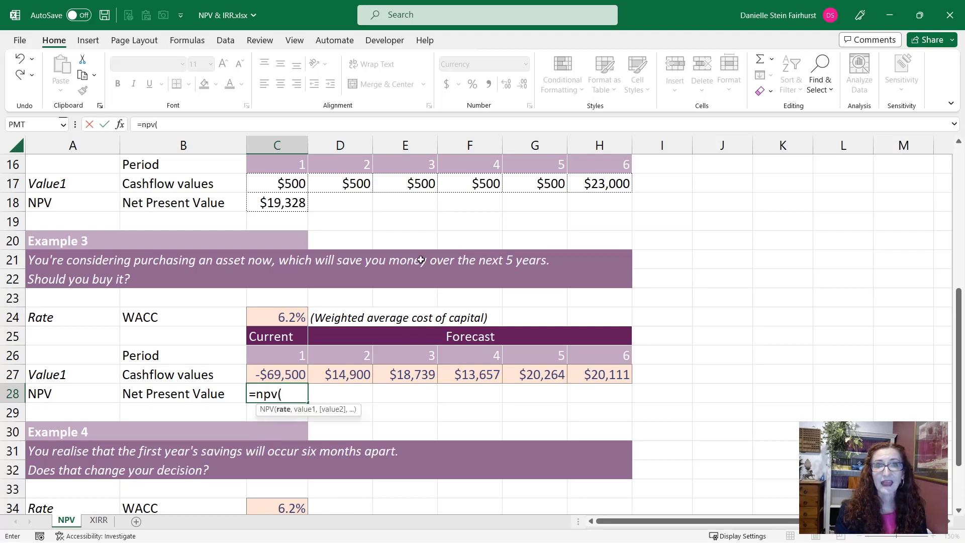
{"action": "left_click", "coordinate": [261, 316]}
{"action": "type", "text": ","}
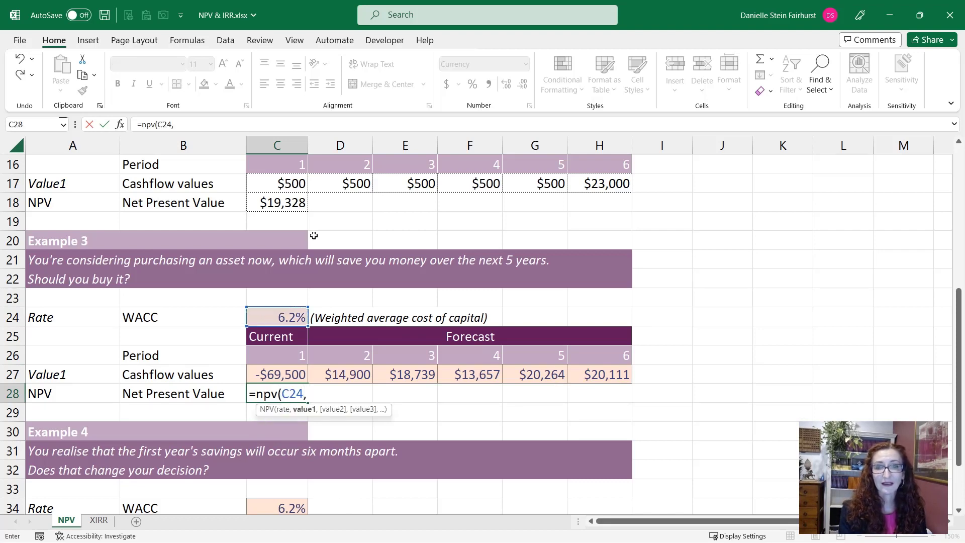
{"action": "key", "text": "Up"}
{"action": "key", "text": "Down"}
{"action": "key", "text": "Up"}
{"action": "key", "text": "ctrl+shift+Right"}
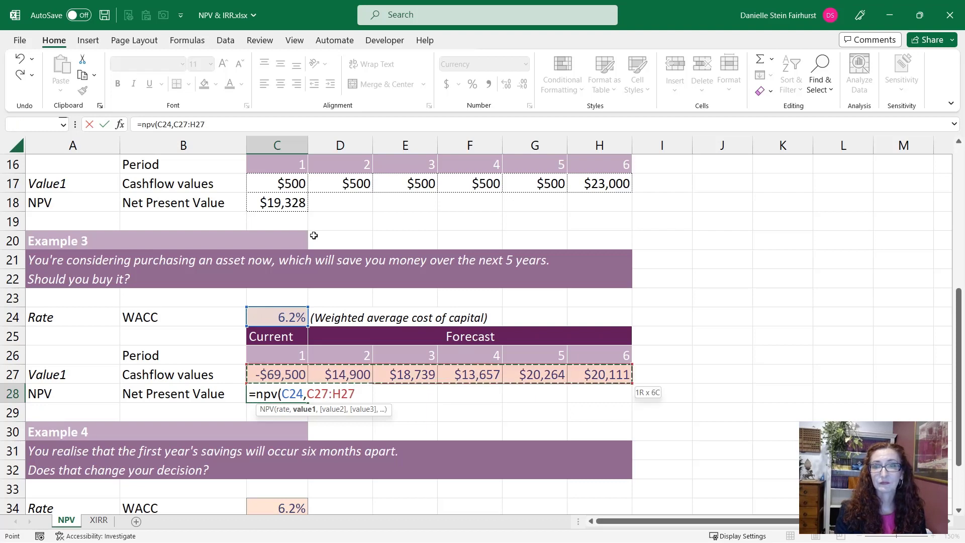
{"action": "key", "text": "Return"}
{"action": "key", "text": "Up"}
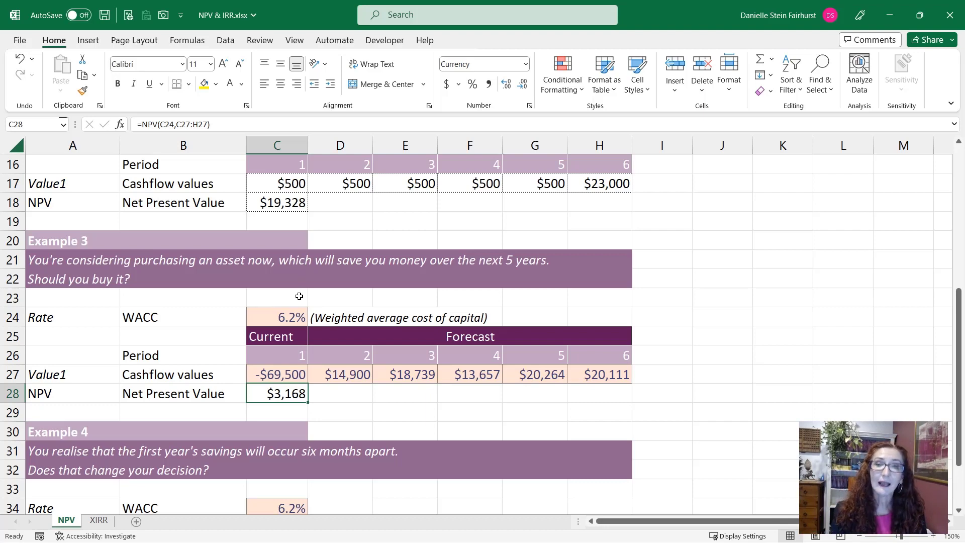
{"action": "key", "text": "F2"}
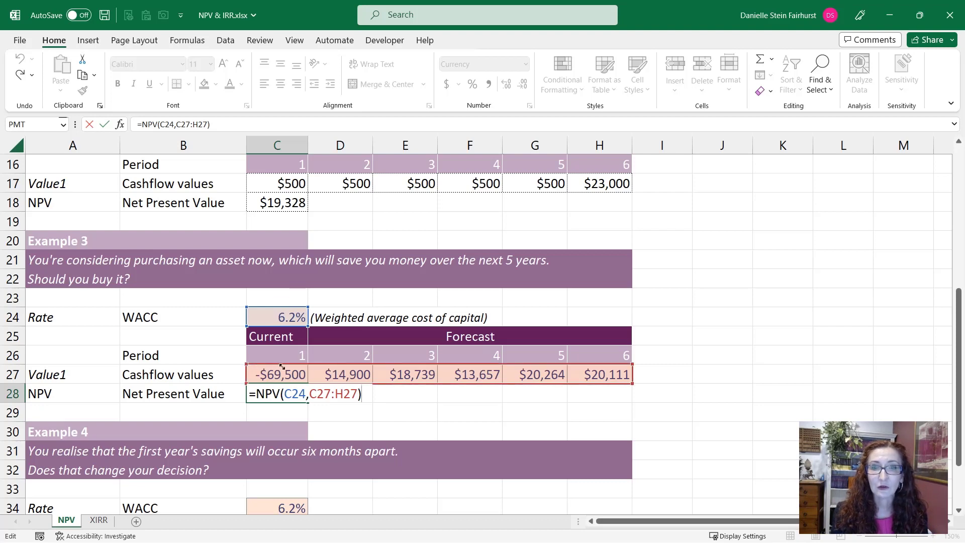
- Change C28 to =NPV(C24,D27:H27)+C27, giving $3,365
{"action": "left_click_drag", "start_coordinate": [282, 366], "coordinate": [322, 367]}
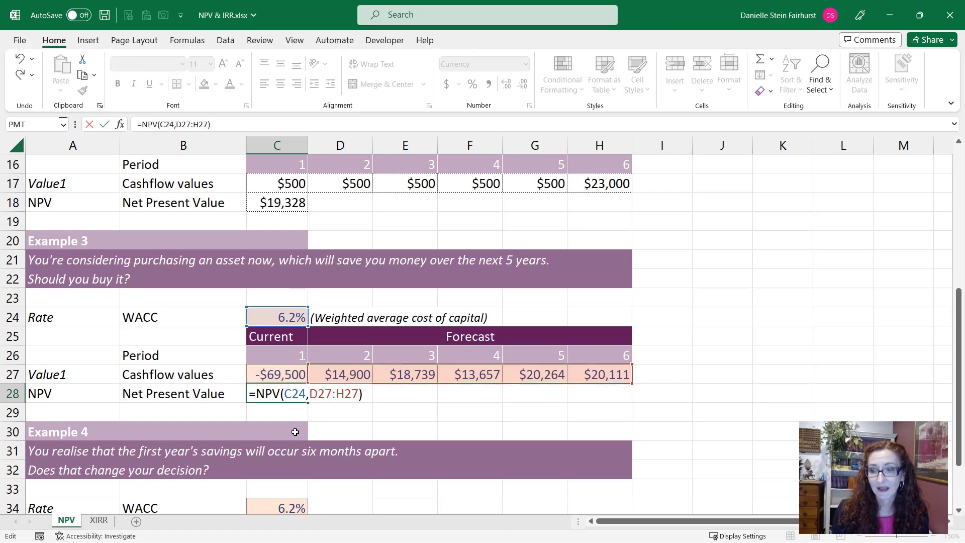
{"action": "type", "text": "+"}
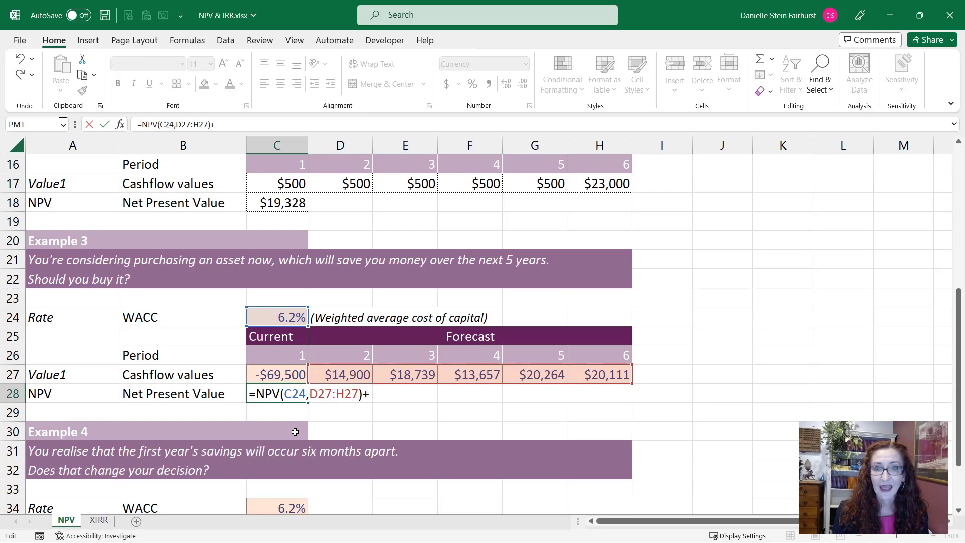
{"action": "left_click", "coordinate": [303, 375]}
{"action": "key", "text": "Return"}
{"action": "key", "text": "Up"}
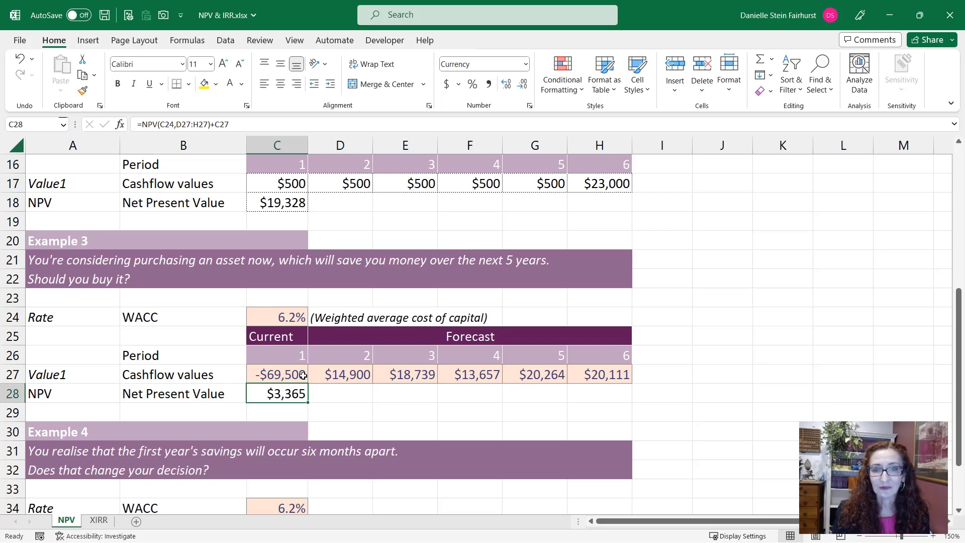
{"action": "scroll", "coordinate": [303, 376], "scroll_direction": "down", "scroll_amount": 2}
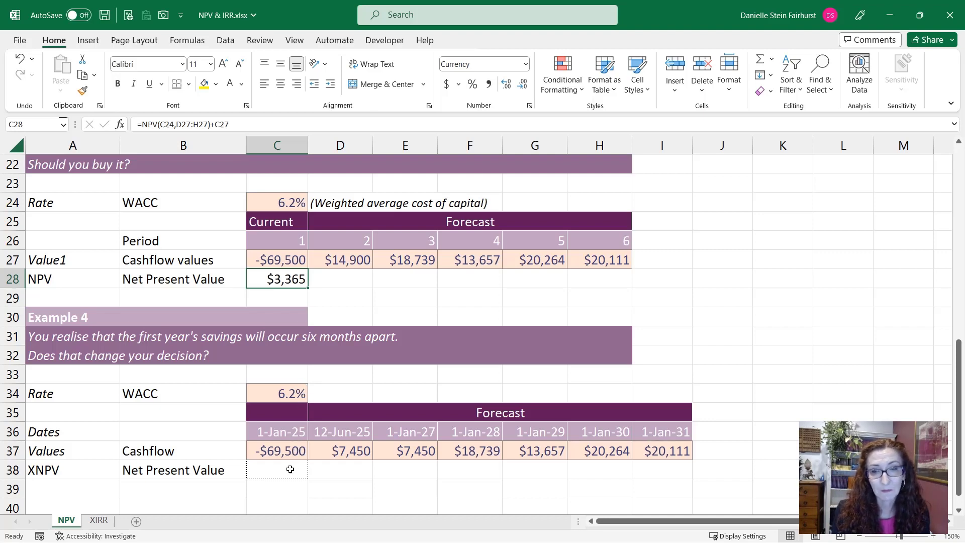
- Enter =XNPV(C34,C37:I37,C36:I36) in C38 for Example 4's dated cashflows, then review it
{"action": "left_click_drag", "start_coordinate": [291, 454], "coordinate": [671, 454]}
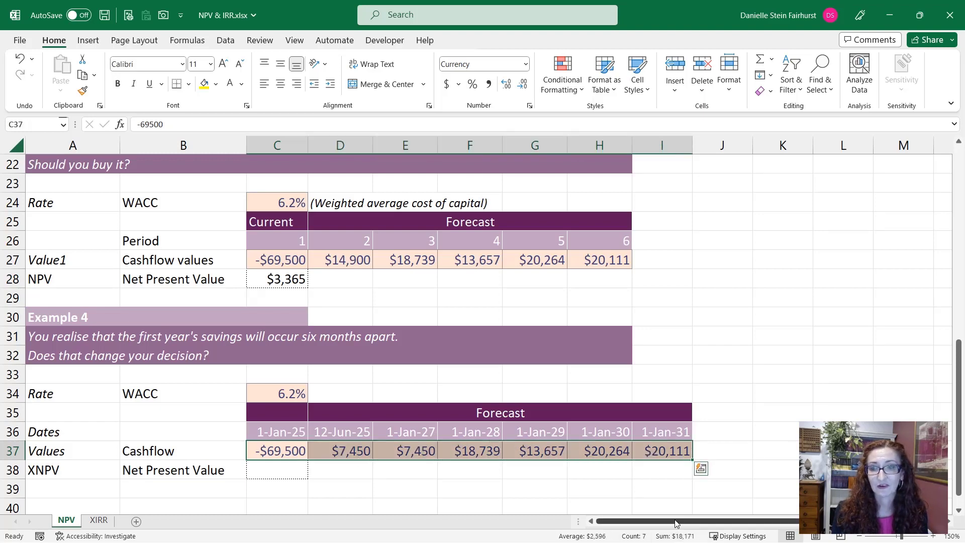
{"action": "left_click", "coordinate": [280, 470]}
{"action": "type", "text": "=x"}
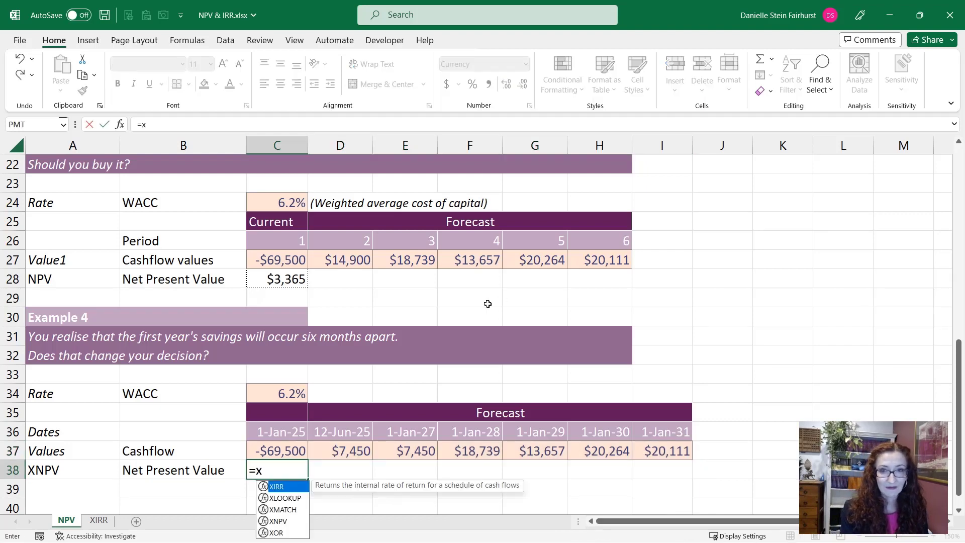
{"action": "type", "text": "npv"}
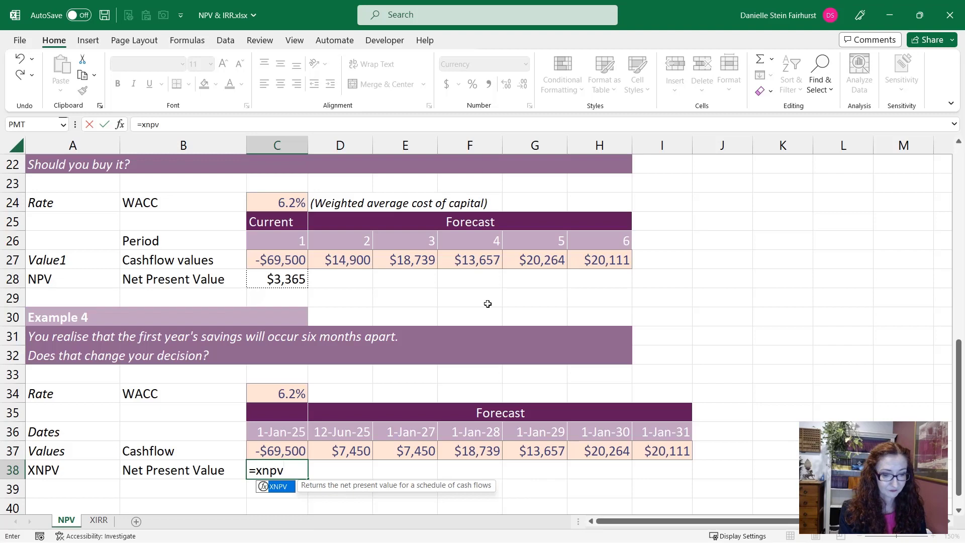
{"action": "type", "text": "("}
{"action": "key", "text": "Up"}
{"action": "key", "text": "Up"}
{"action": "key", "text": "Up"}
{"action": "key", "text": "Up"}
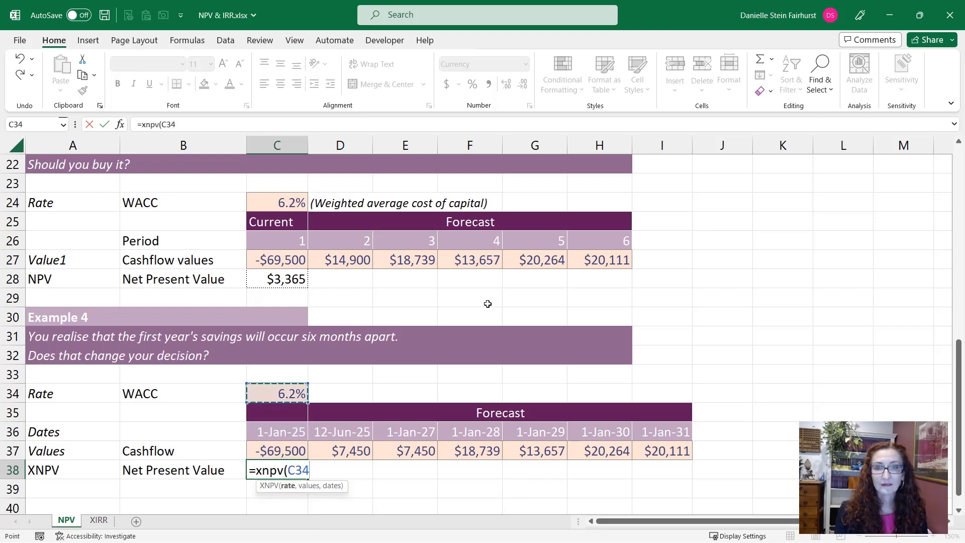
{"action": "type", "text": ","}
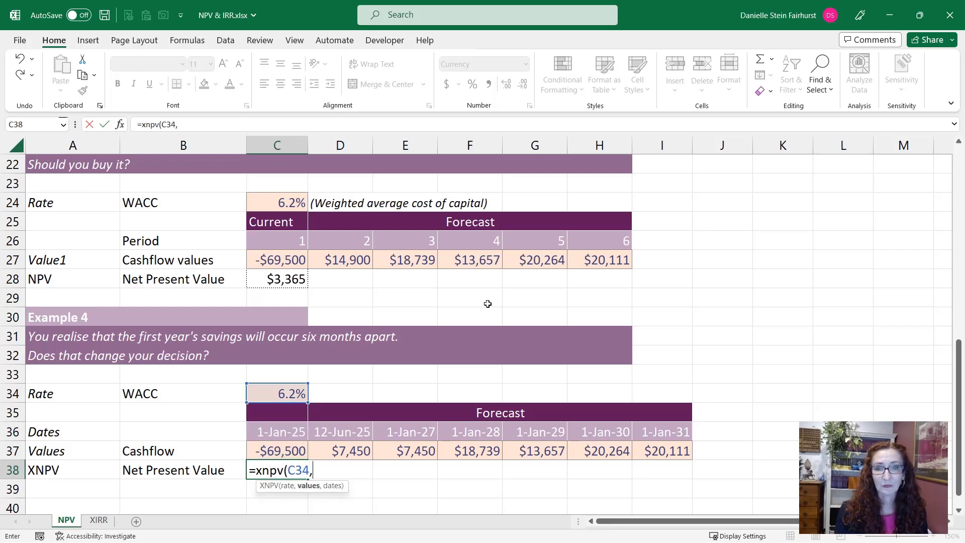
{"action": "key", "text": "Up"}
{"action": "key", "text": "ctrl+shift+Right"}
{"action": "type", "text": ","}
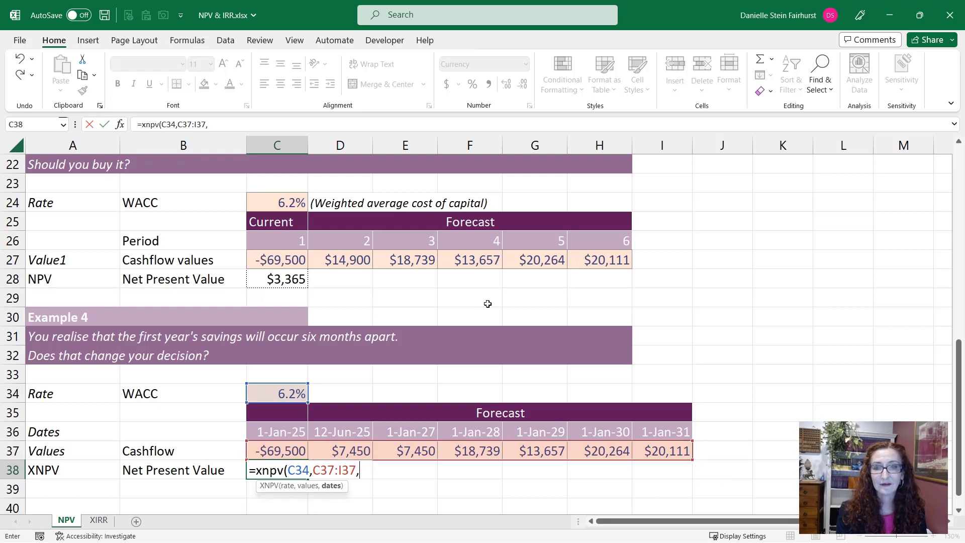
{"action": "key", "text": "Up"}
{"action": "key", "text": "Up"}
{"action": "key", "text": "ctrl+shift+Right"}
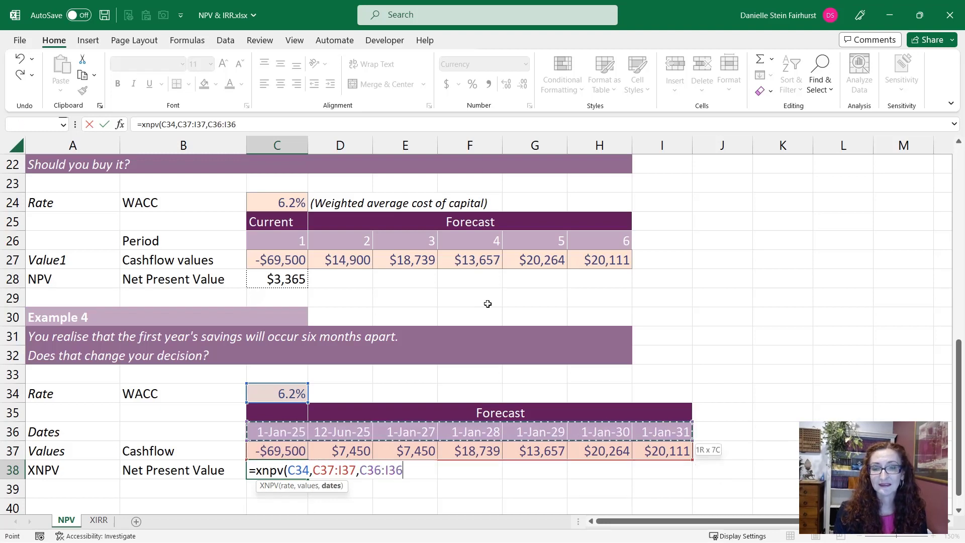
{"action": "key", "text": "Return"}
{"action": "key", "text": "Up"}
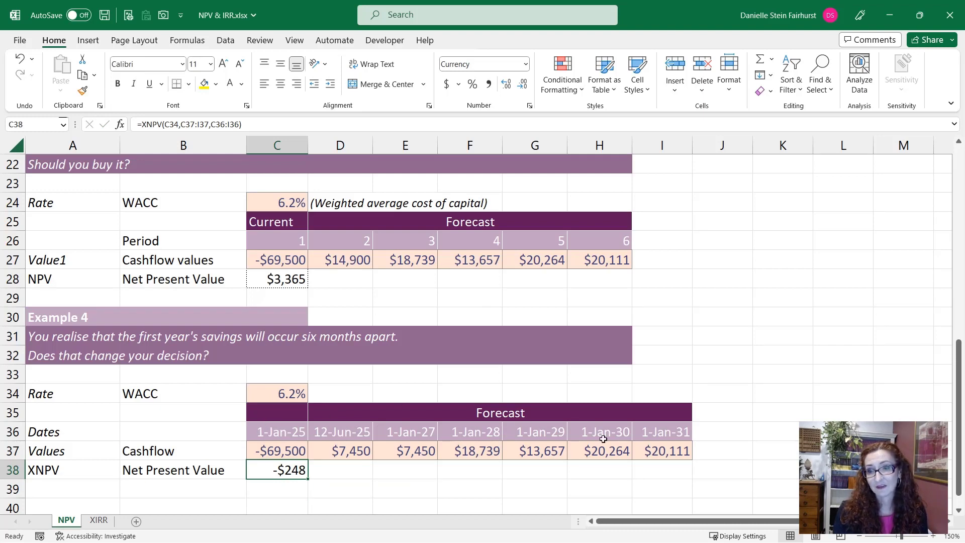
{"action": "double_click", "coordinate": [293, 470]}
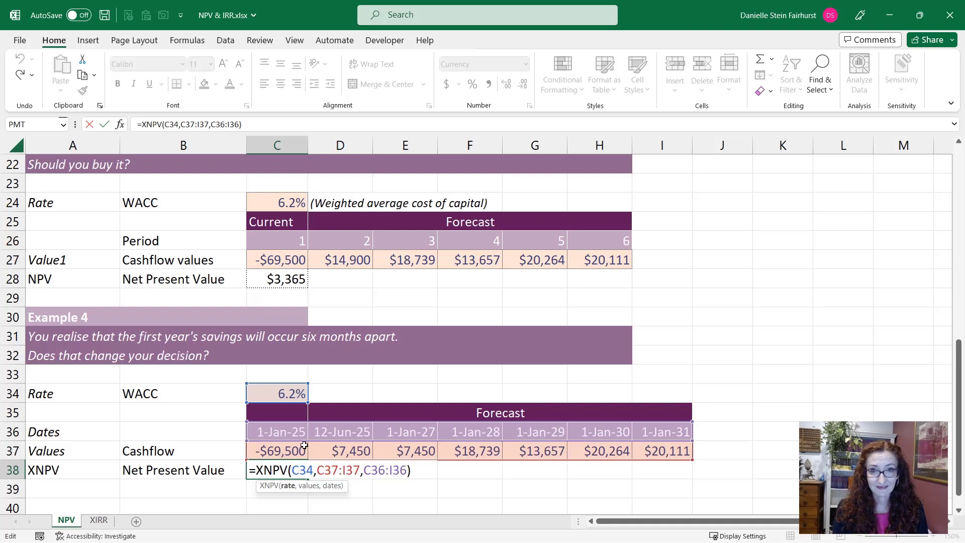
{"action": "key", "text": "ctrl+Return"}
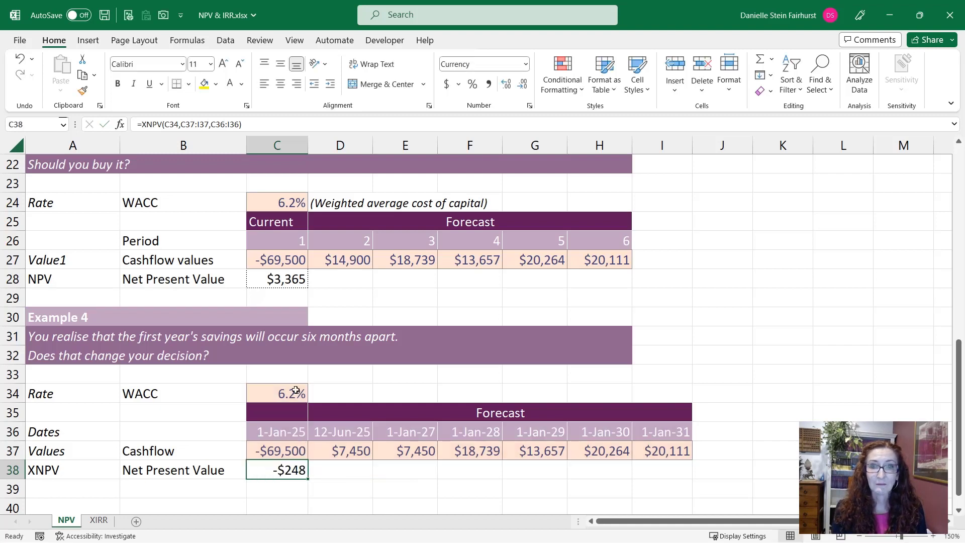
{"action": "key", "text": "ctrl+c"}
{"action": "left_click", "coordinate": [287, 279]}
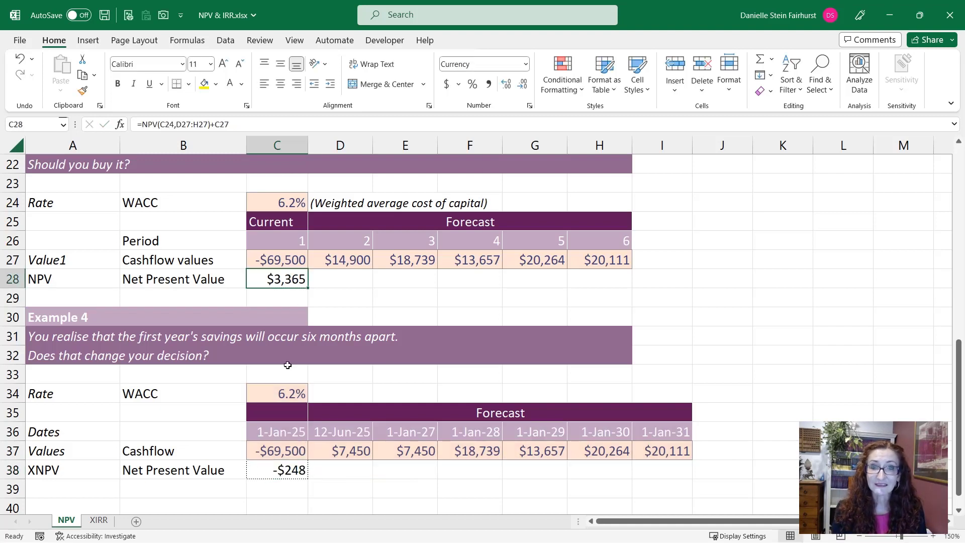
{"action": "key", "text": "ctrl+c"}
{"action": "left_click", "coordinate": [295, 472]}
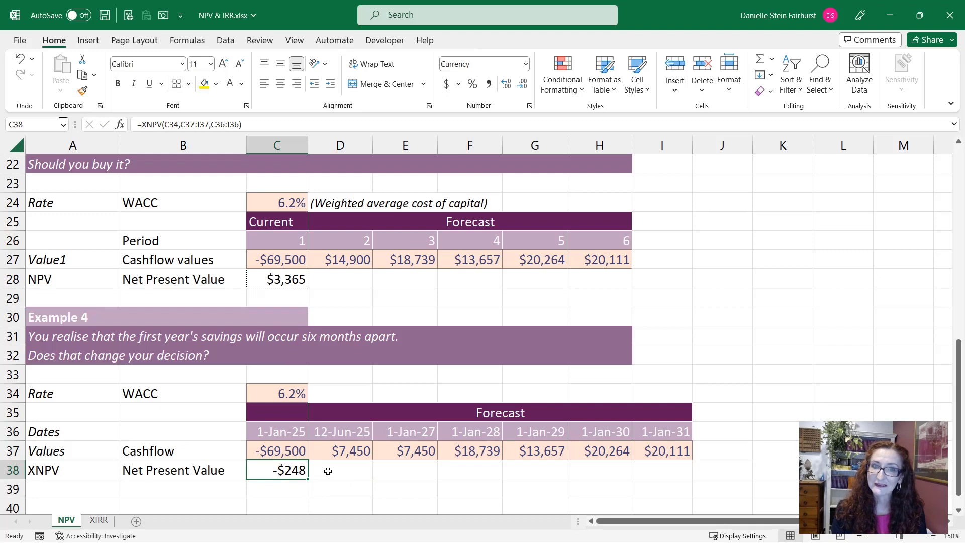
{"action": "key", "text": "ctrl+c"}
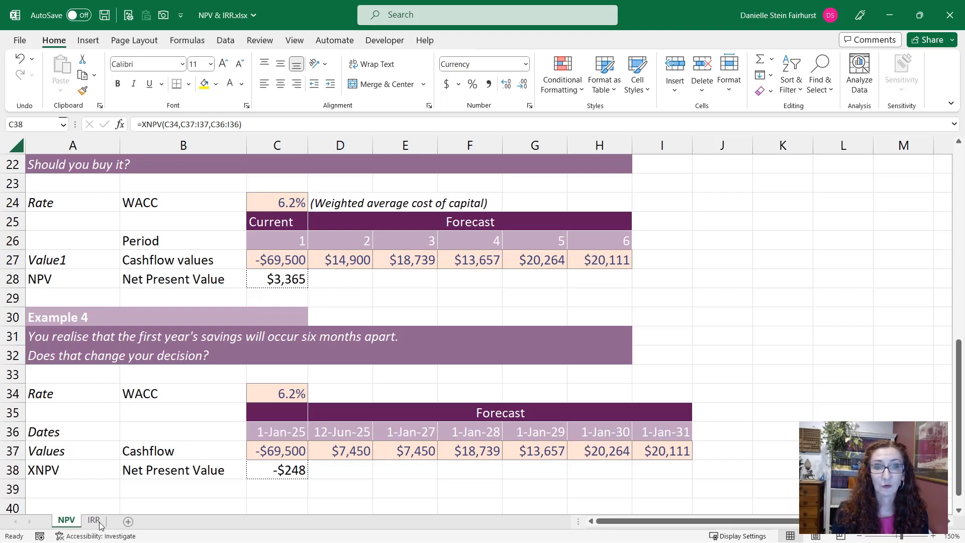
- On the IRR sheet, enter =IRR(C6:H6) in C7, returning 3.18%
{"action": "left_click", "coordinate": [94, 521]}
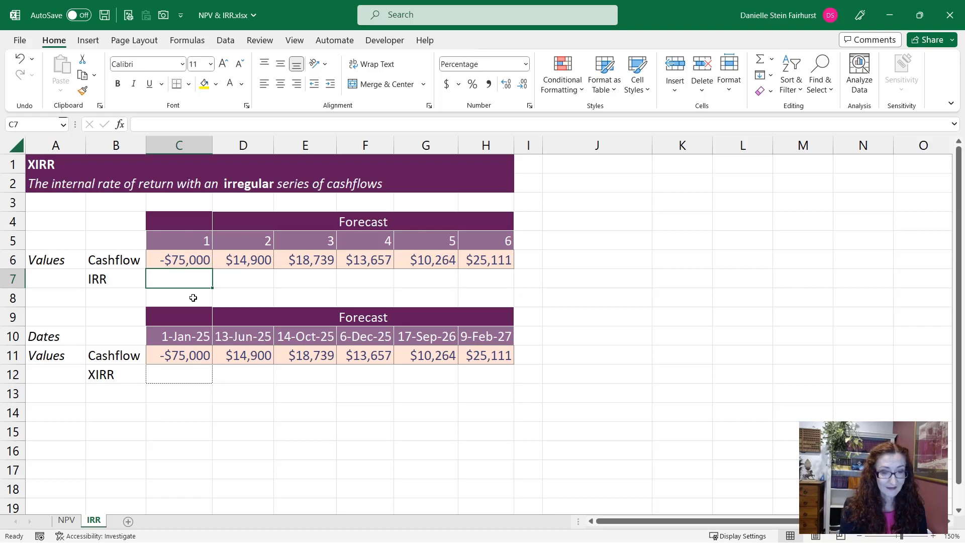
{"action": "type", "text": "=irr("}
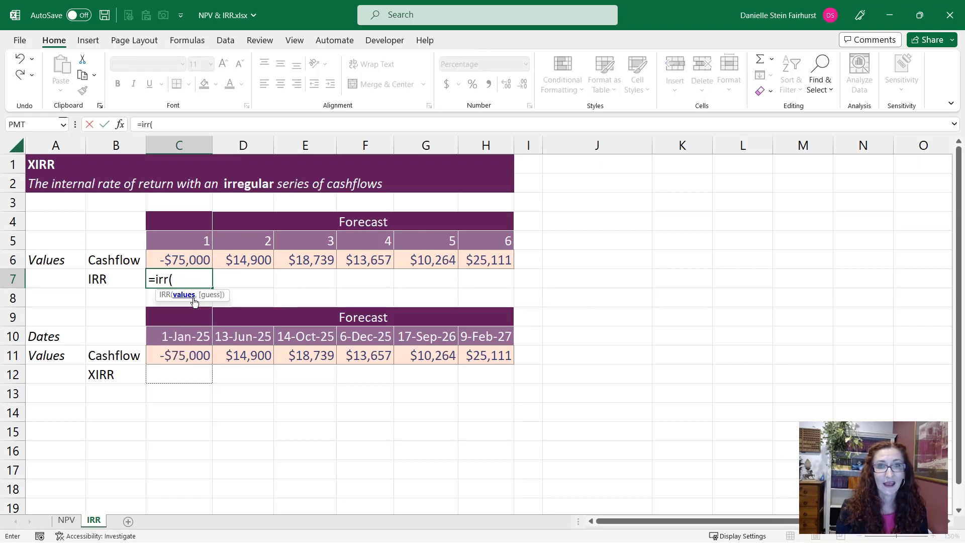
{"action": "key", "text": "Up"}
{"action": "key", "text": "ctrl+shift+Right"}
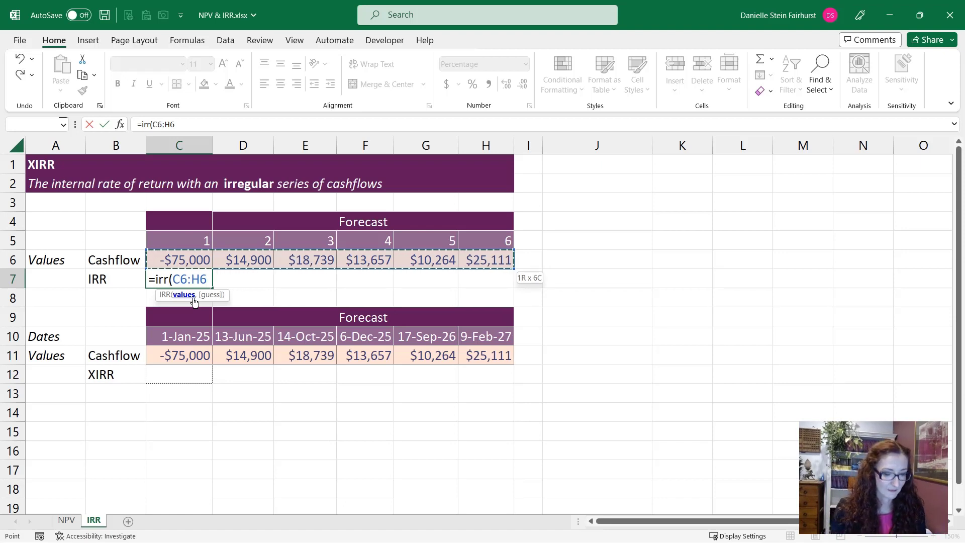
{"action": "type", "text": ")"}
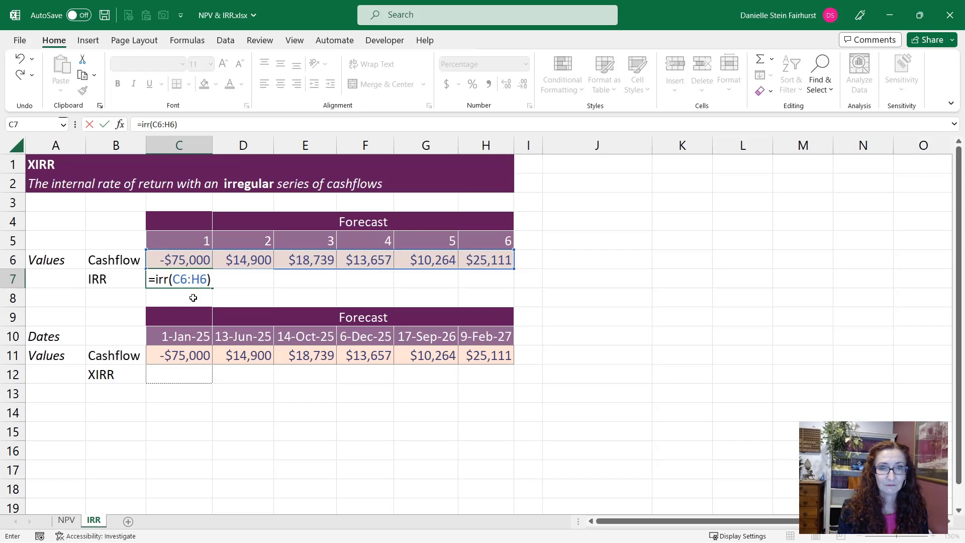
{"action": "key", "text": "ctrl+Return"}
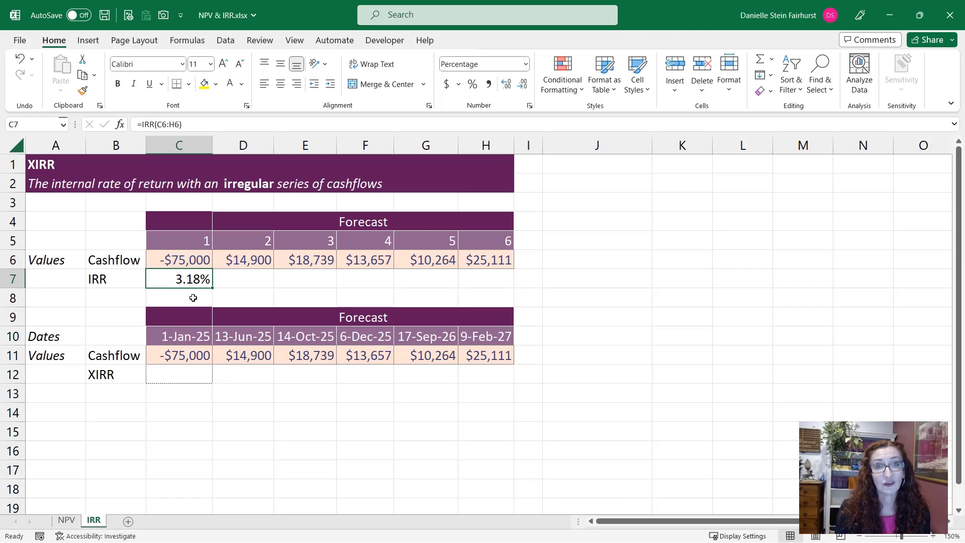
{"action": "key", "text": "Down"}
{"action": "key", "text": "Down"}
{"action": "key", "text": "Down"}
{"action": "key", "text": "Down"}
{"action": "key", "text": "Down"}
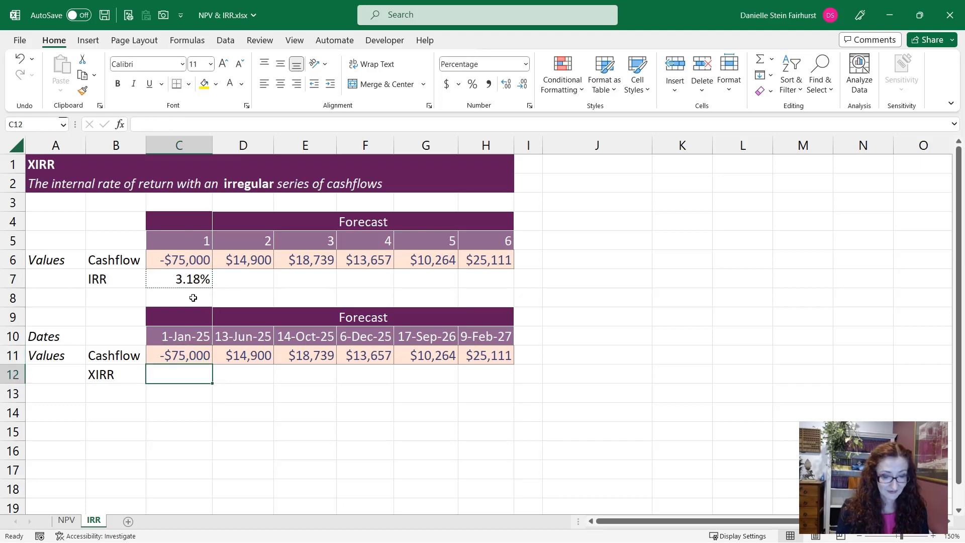
- Enter =XIRR(C11:H11,C10:H10) in C12, returning 8.12%
{"action": "type", "text": "=xirr("}
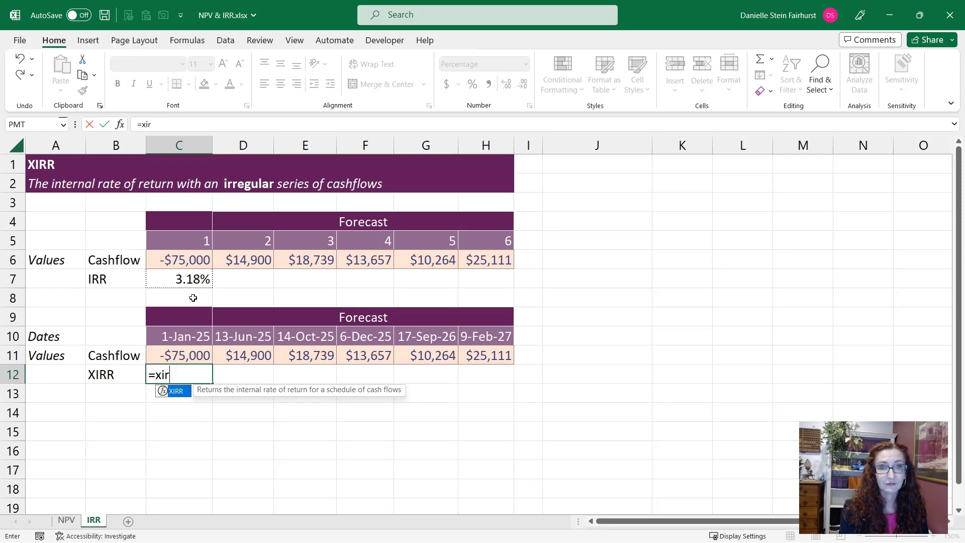
{"action": "key", "text": "Up"}
{"action": "key", "text": "shift+Right"}
{"action": "key", "text": "shift+Right"}
{"action": "key", "text": "shift+Right"}
{"action": "key", "text": "shift+Right"}
{"action": "key", "text": "shift+Right"}
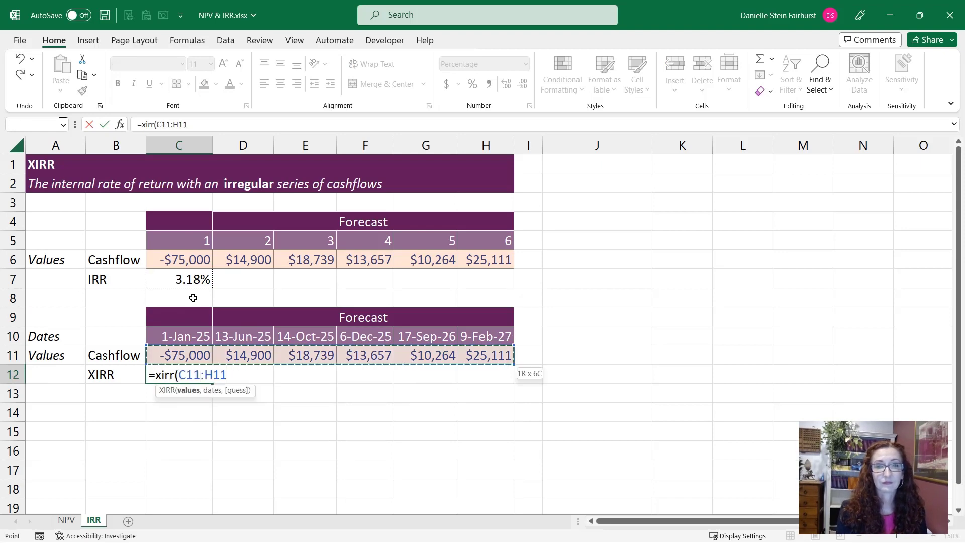
{"action": "type", "text": ","}
{"action": "key", "text": "Up"}
{"action": "key", "text": "Up"}
{"action": "key", "text": "shift+Right"}
{"action": "key", "text": "shift+Right"}
{"action": "key", "text": "shift+Right"}
{"action": "key", "text": "shift+Right"}
{"action": "key", "text": "shift+Right"}
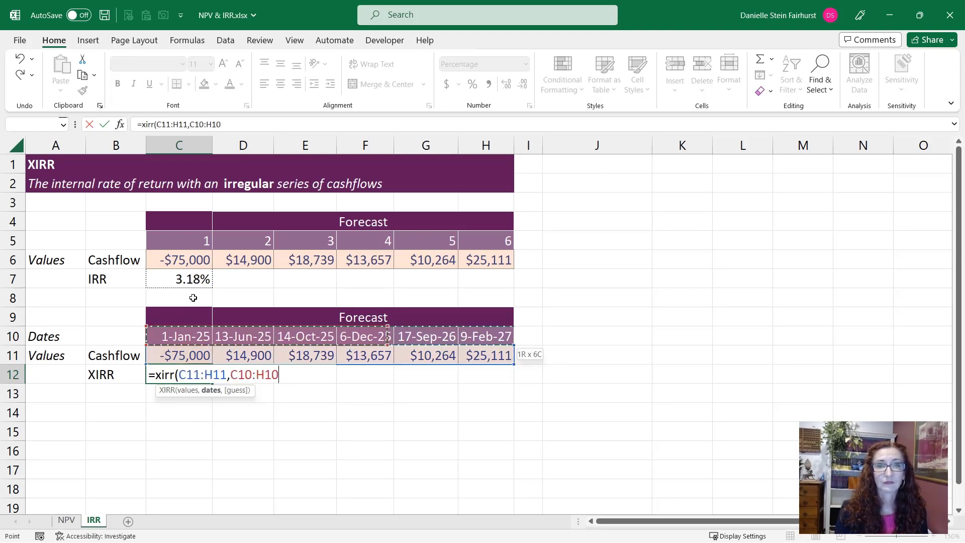
{"action": "key", "text": "ctrl+Return"}
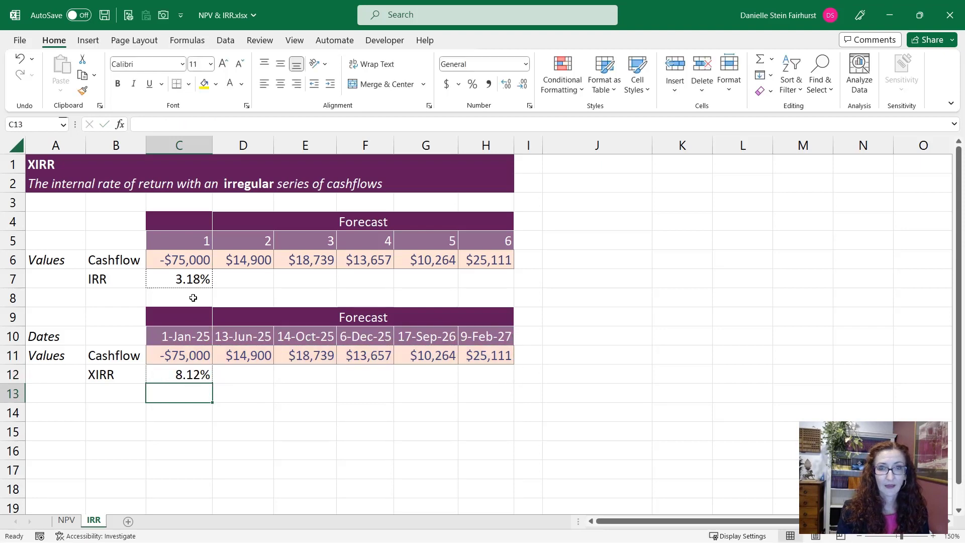